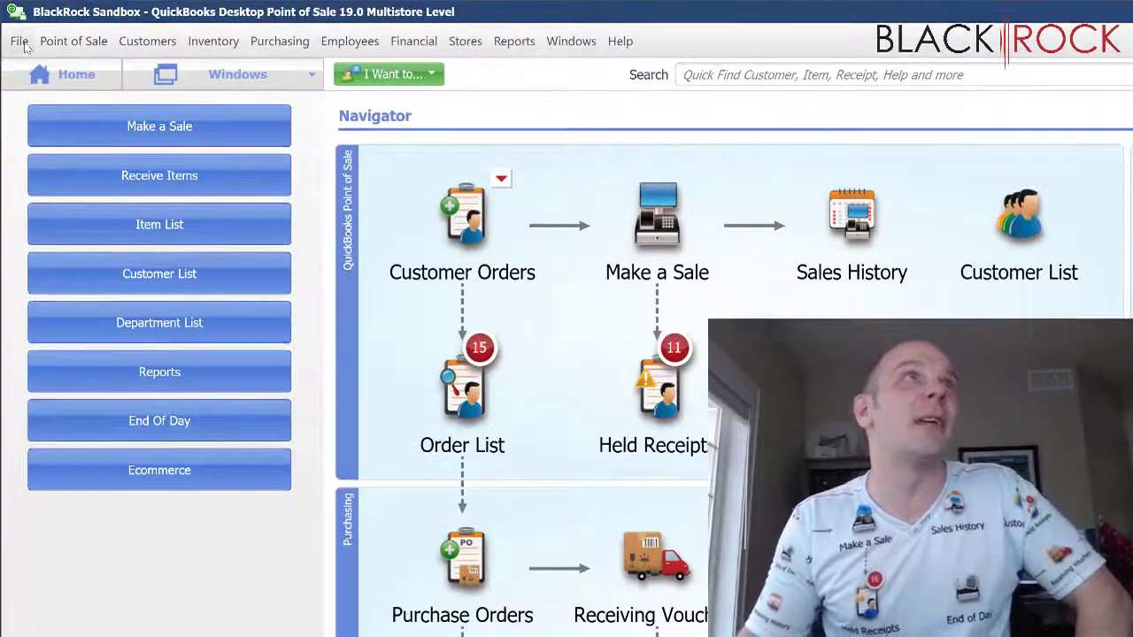
Open the Company preferences at the Email Documents page to show the default Receipts message
click(19, 41)
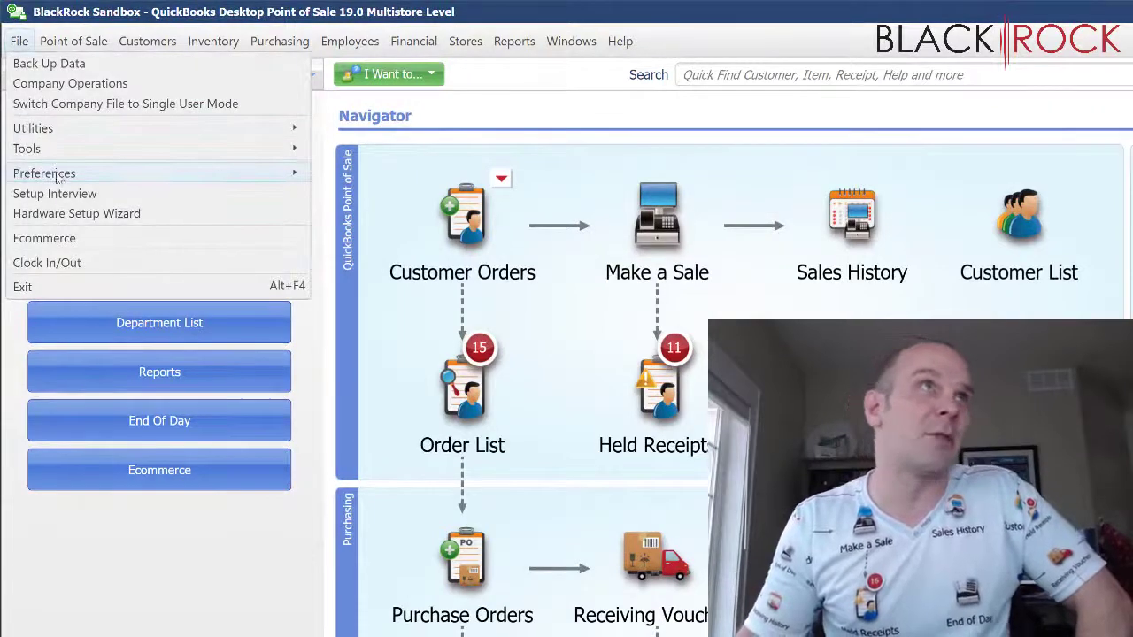
mouse_move(75, 175)
click(376, 184)
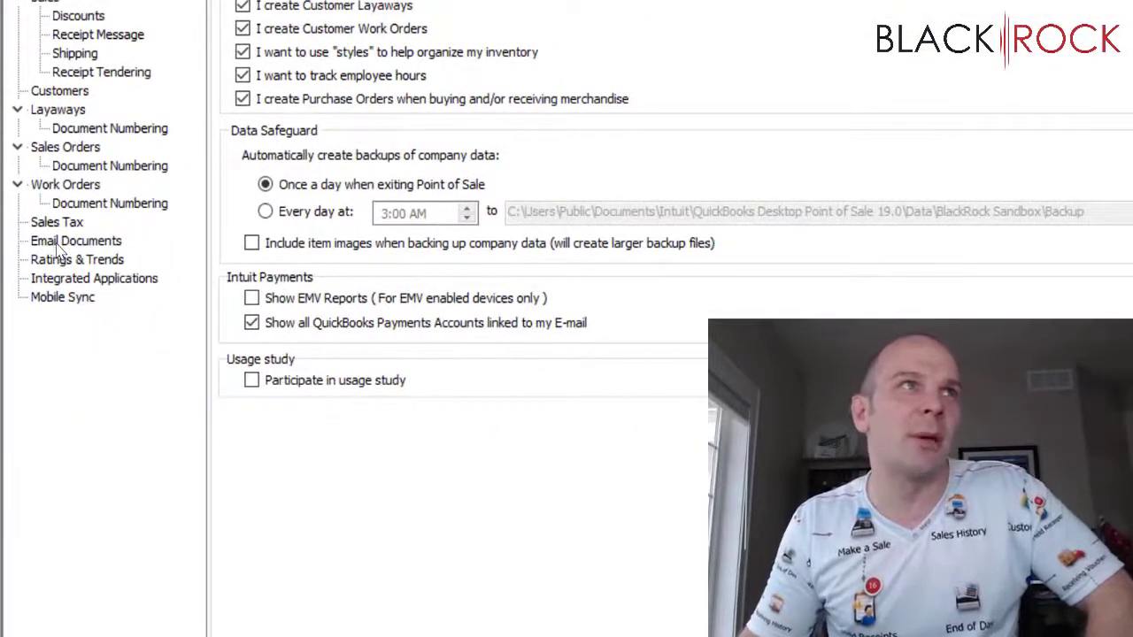
click(56, 246)
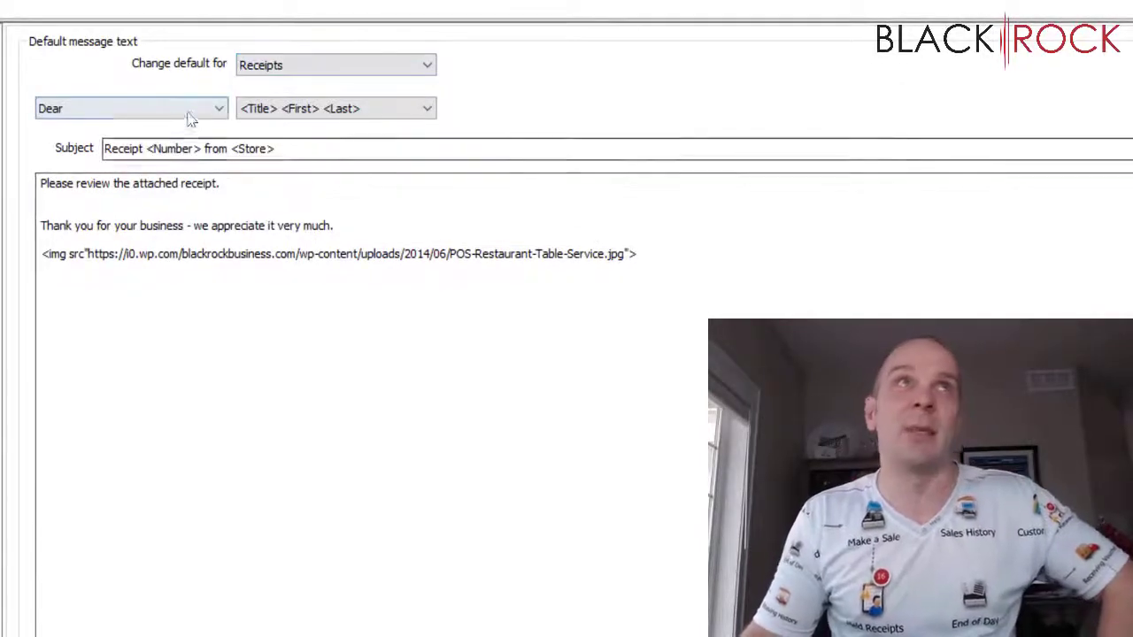
Set the receipt greeting to 'Dear' with the name format changed from <Title> <First> <Last> to <First>
click(193, 117)
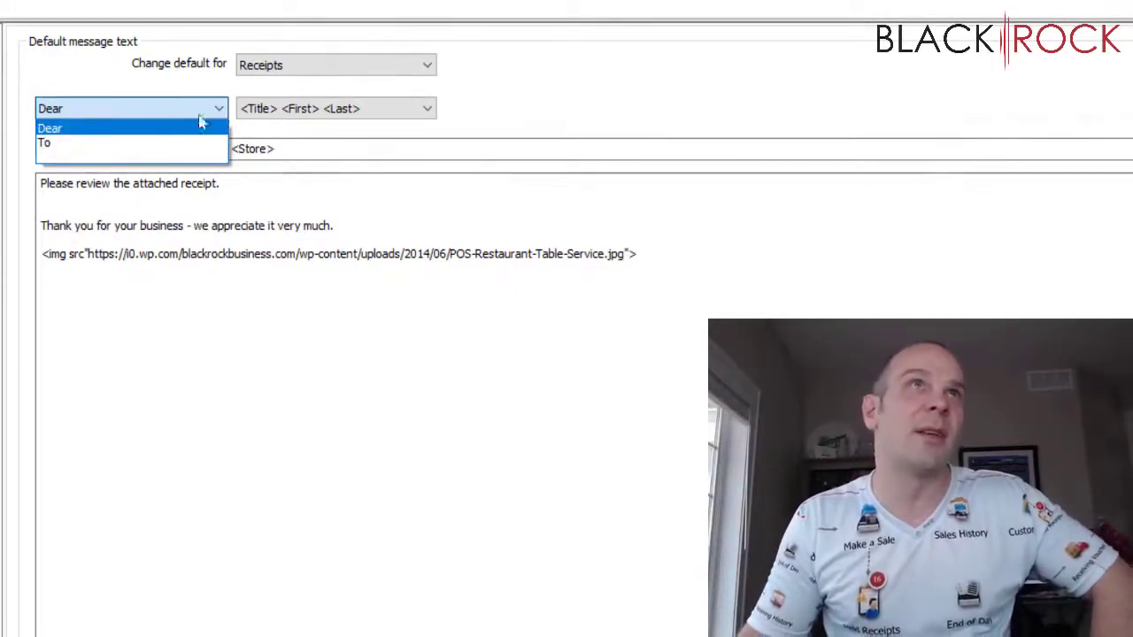
click(171, 131)
click(278, 108)
click(279, 108)
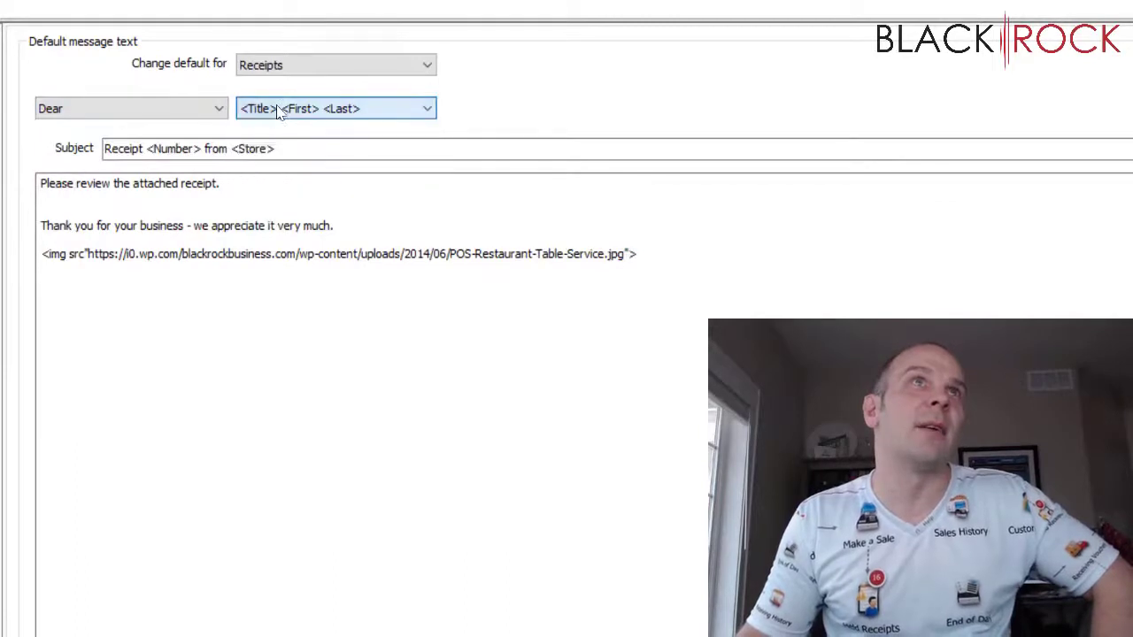
click(212, 108)
click(185, 155)
click(320, 110)
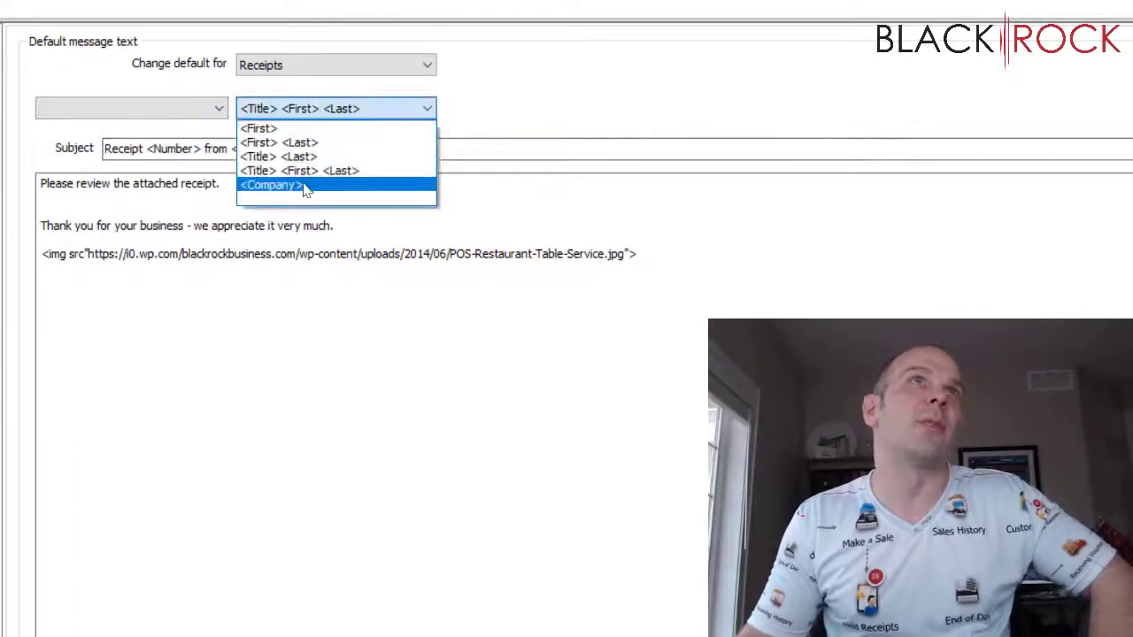
click(292, 197)
click(212, 108)
click(202, 124)
click(264, 110)
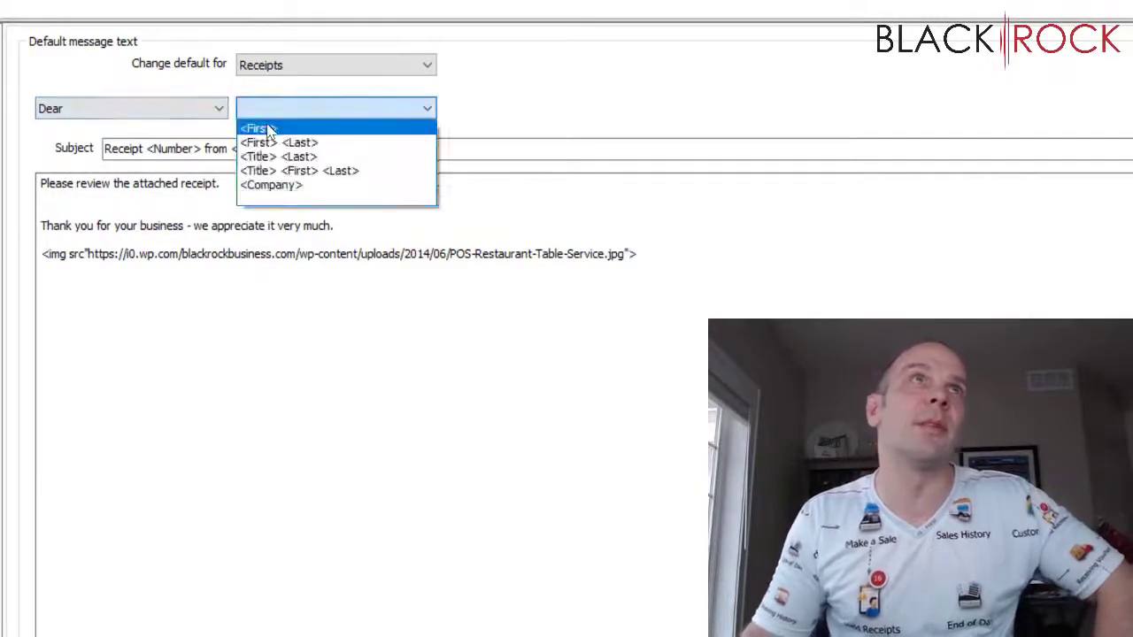
click(259, 124)
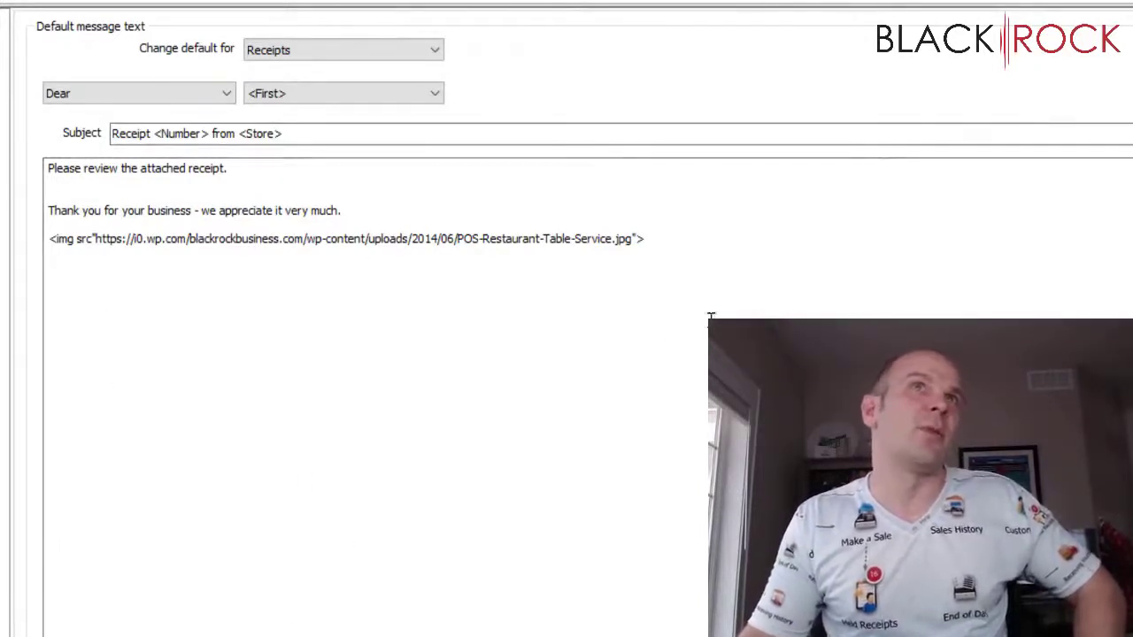
Select and delete all of the old Receipts message text, leaving the body empty
drag(729, 309, 41, 167)
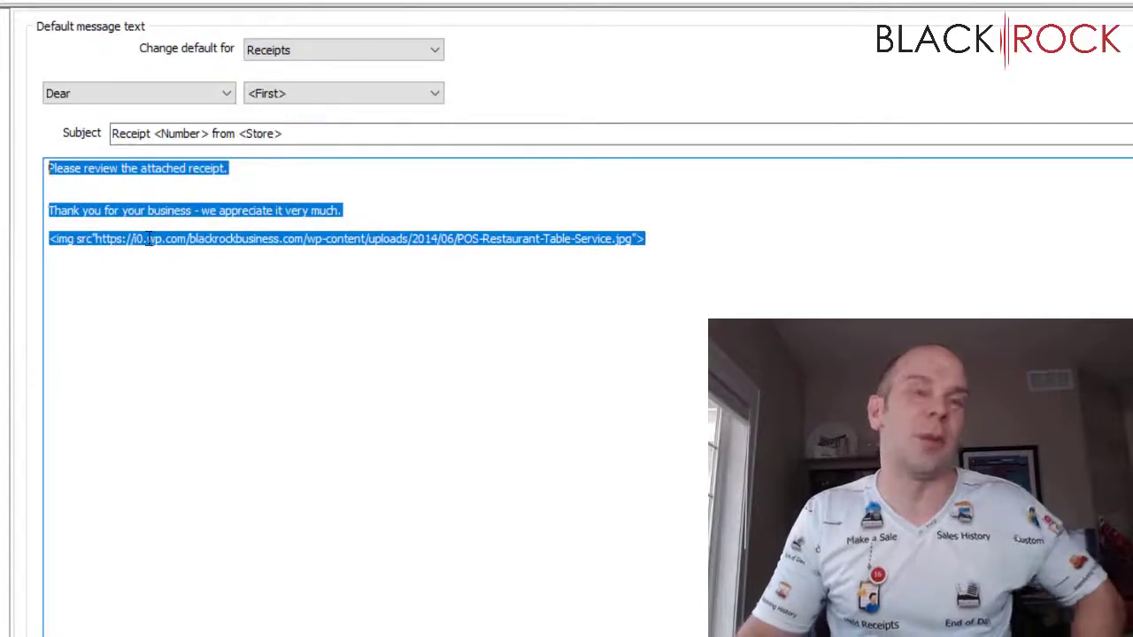
click(218, 316)
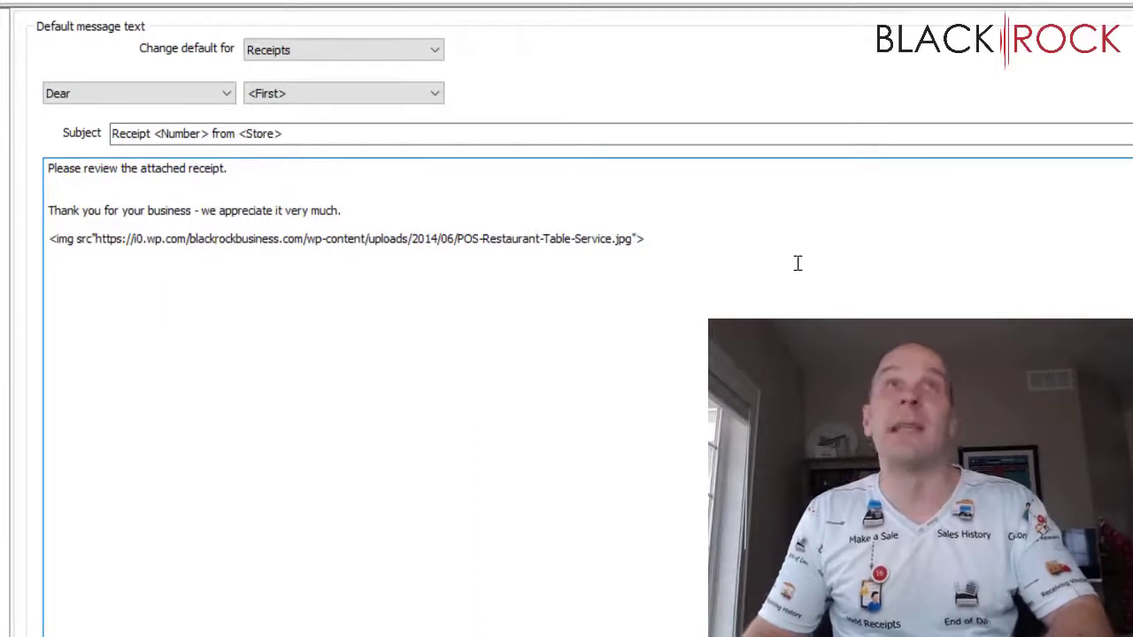
drag(791, 263, 47, 168)
key(Delete)
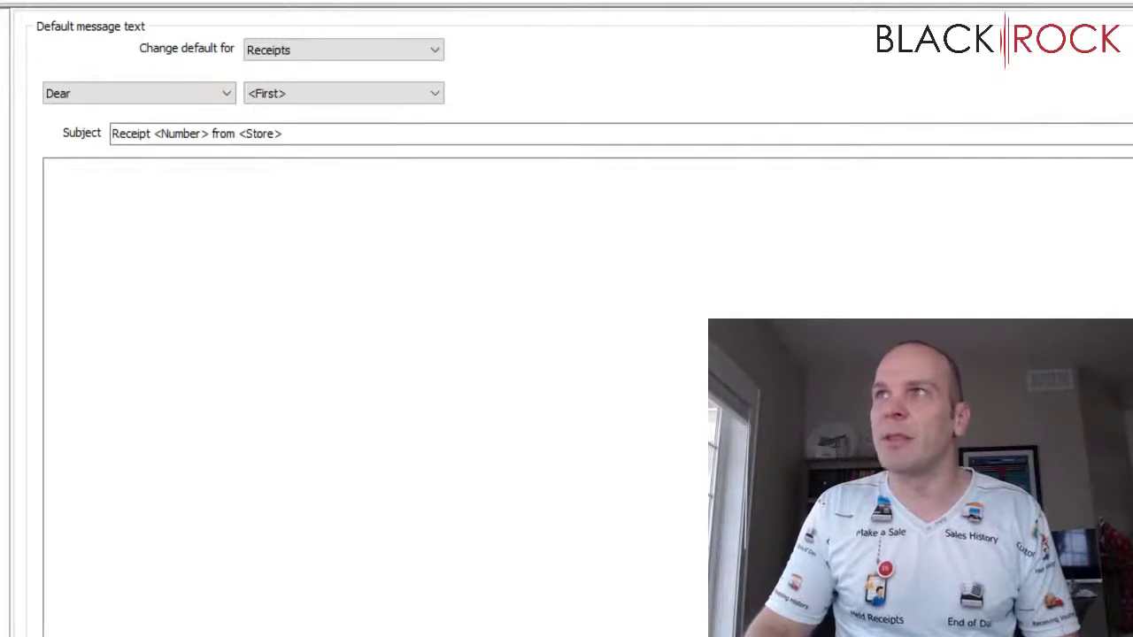
click(374, 258)
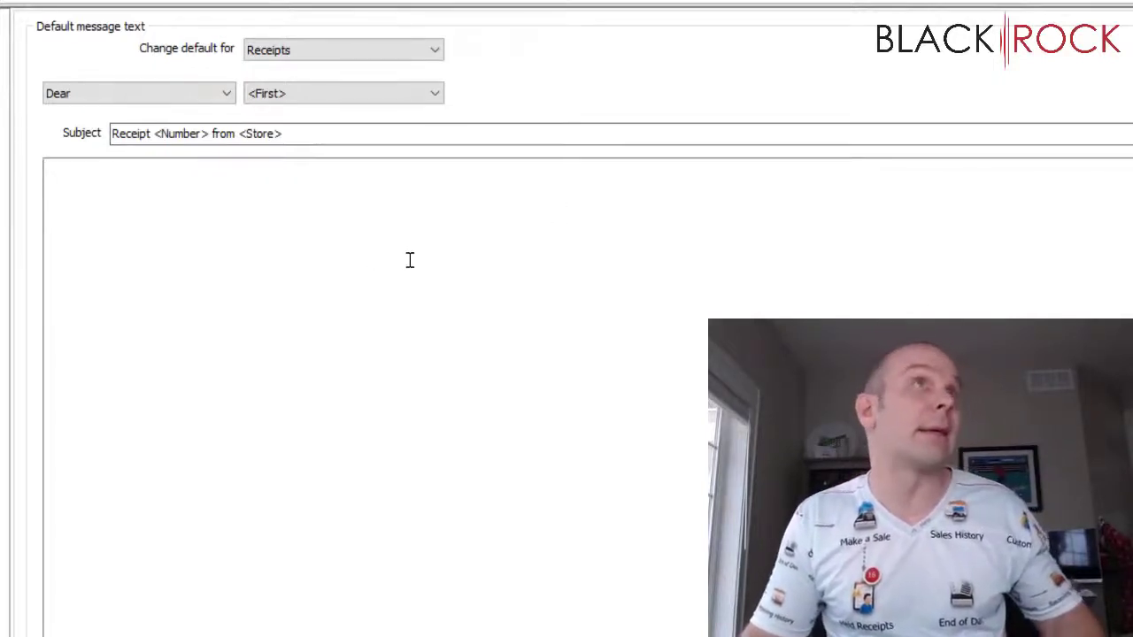
Paste the new thank-you receipt message and remove the blank lines around the Call and Book Appt lines
key(ctrl+v)
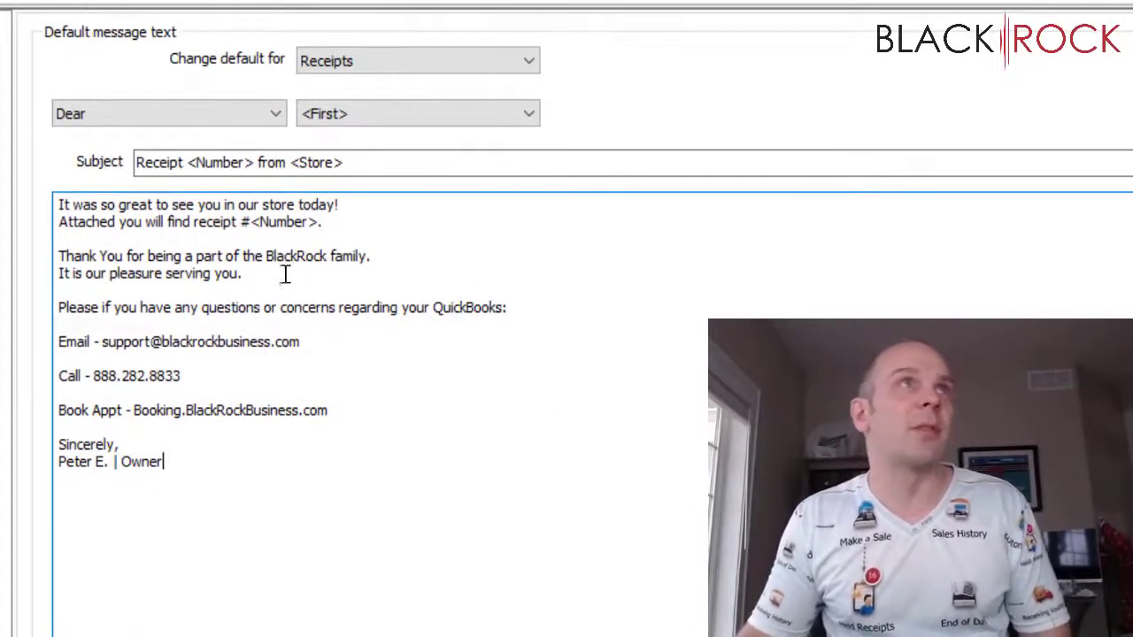
key(BackSpace)
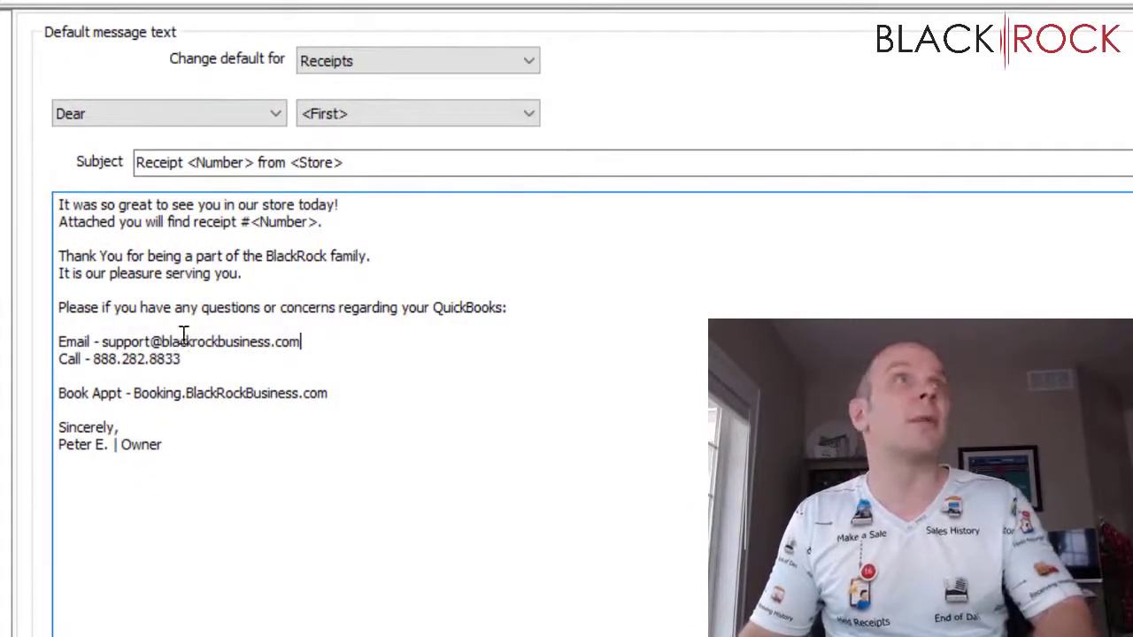
click(181, 325)
key(BackSpace)
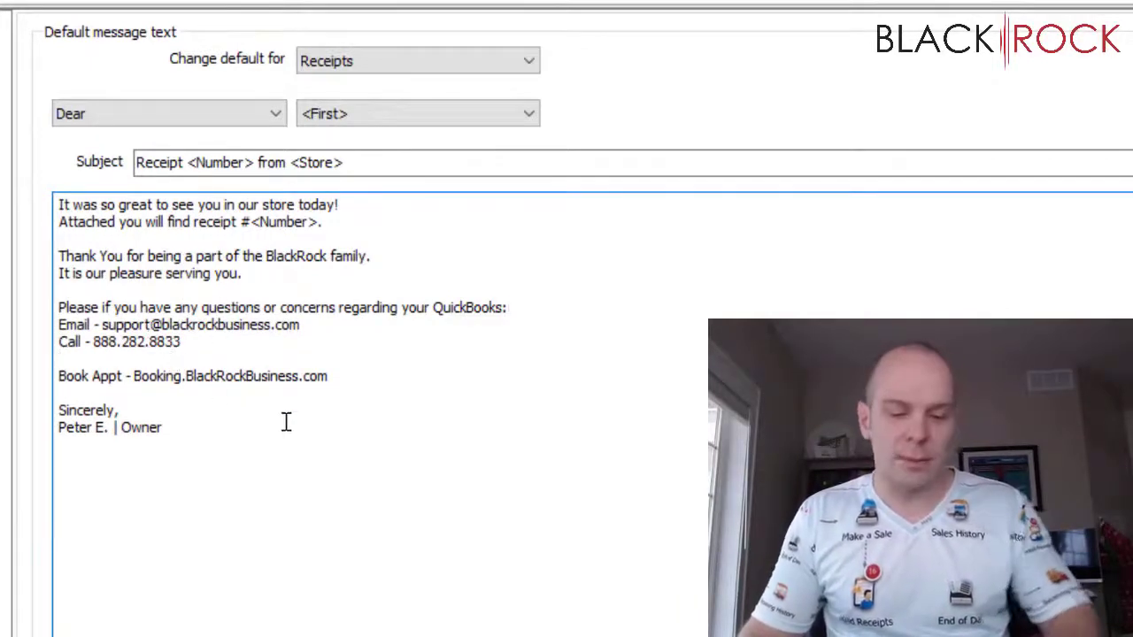
key(BackSpace)
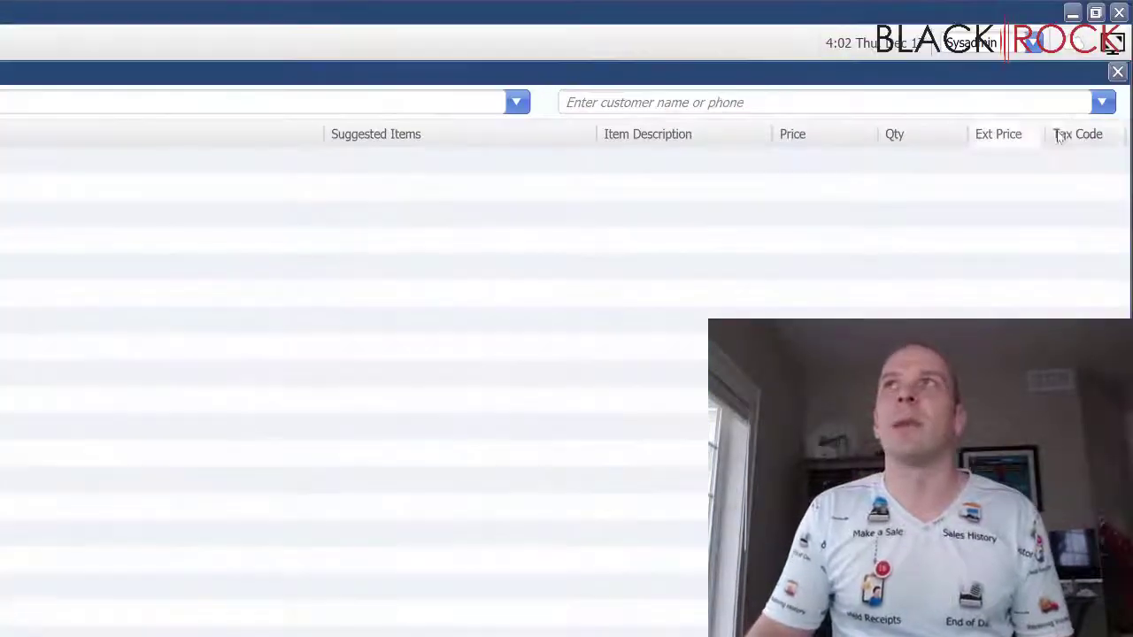
Pick the customer, add one Fuzzy Nightgown (30.59), and record the payment as a Visa credit card
click(1102, 101)
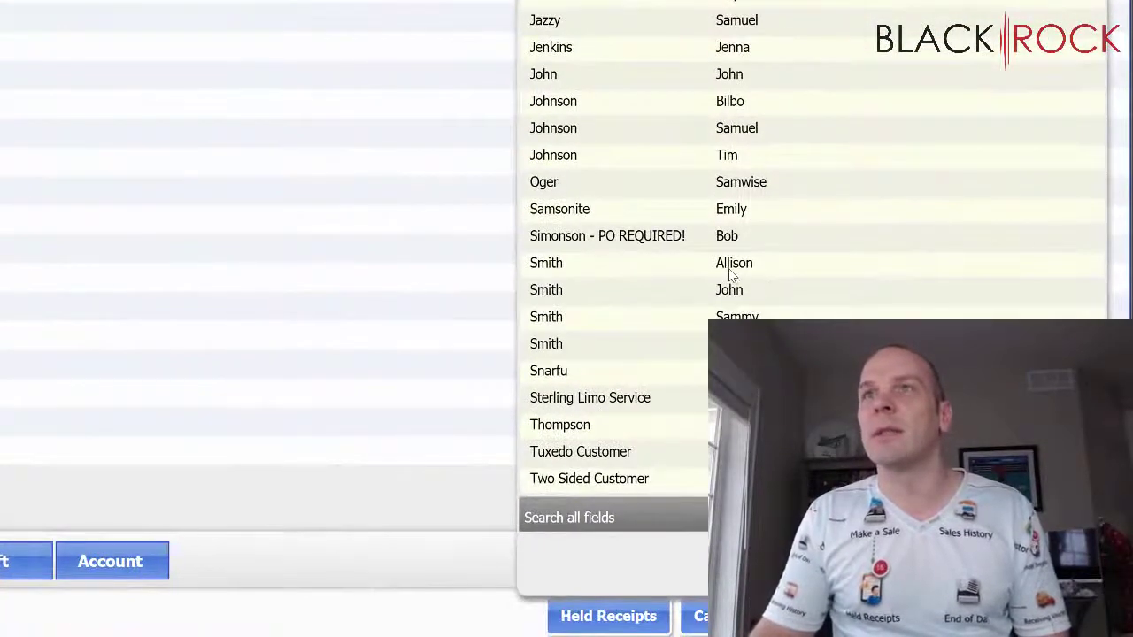
click(730, 272)
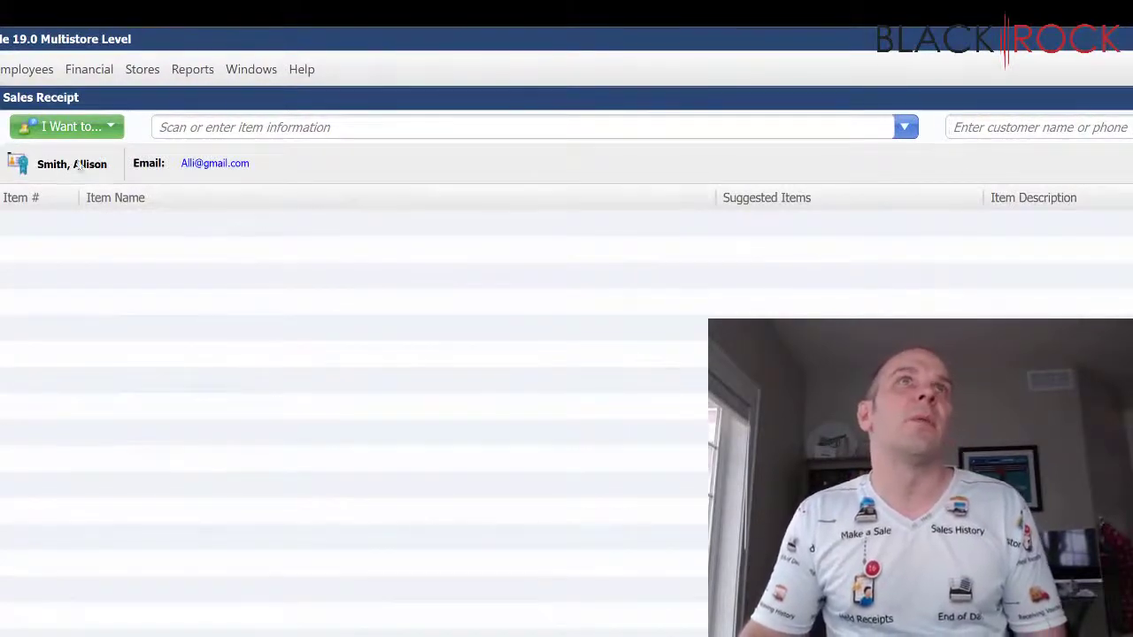
click(905, 123)
scroll(419, 537, down, 10)
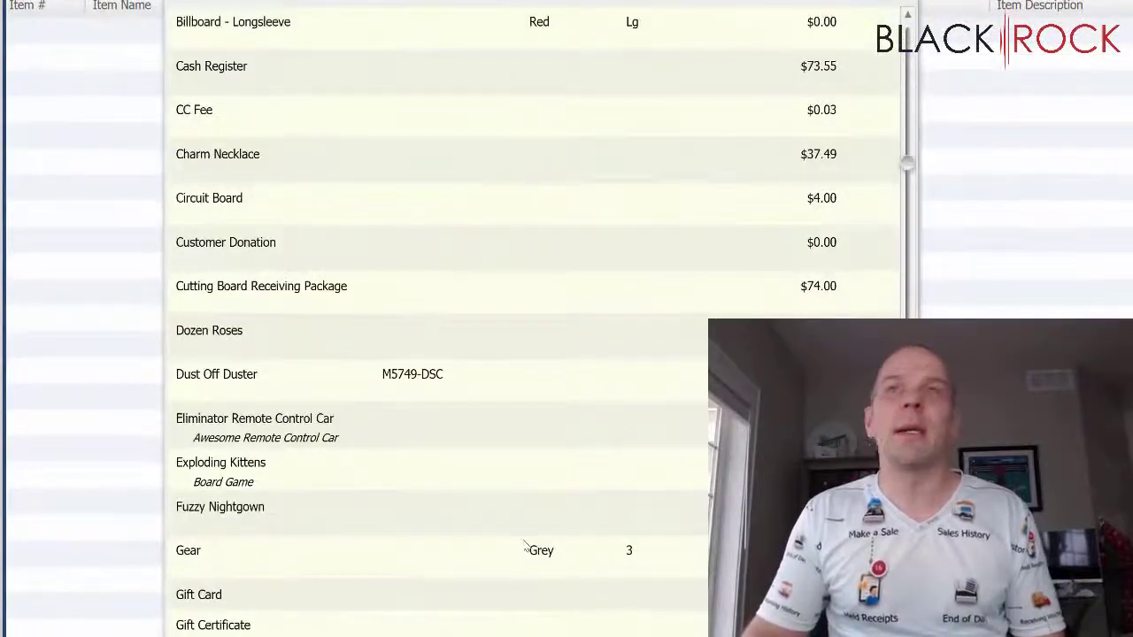
scroll(525, 546, down, 1)
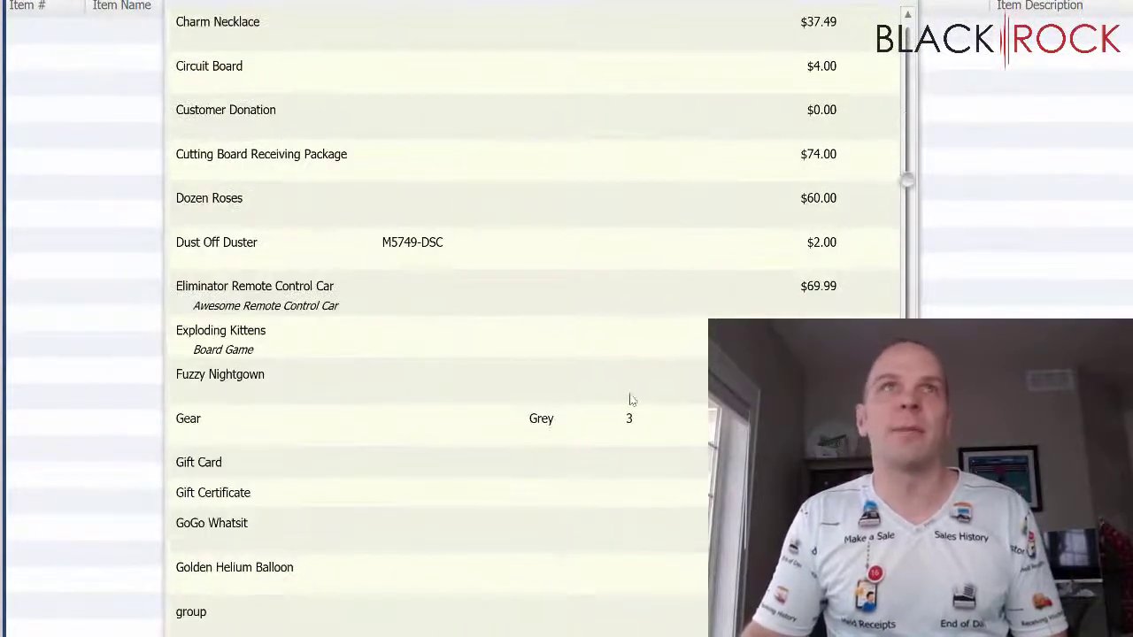
click(401, 381)
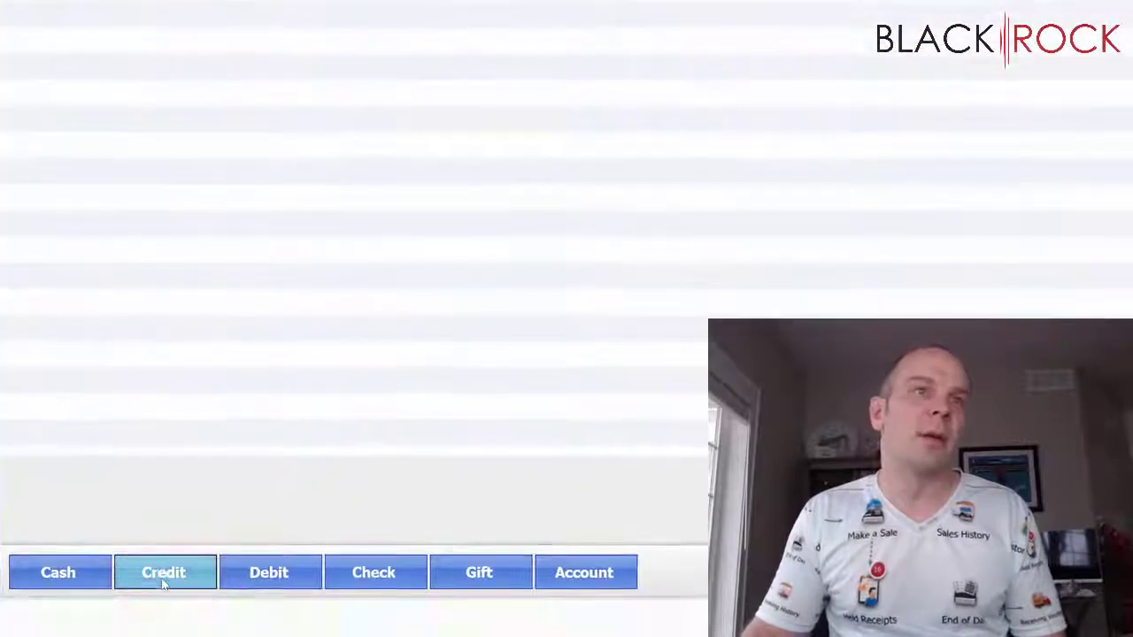
click(162, 580)
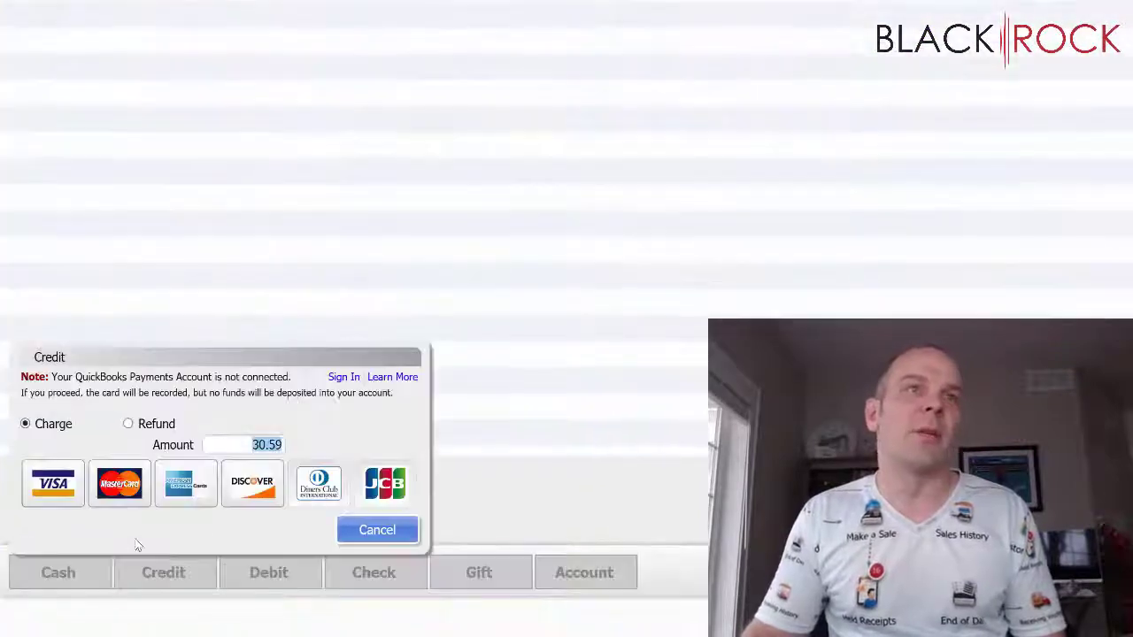
click(53, 484)
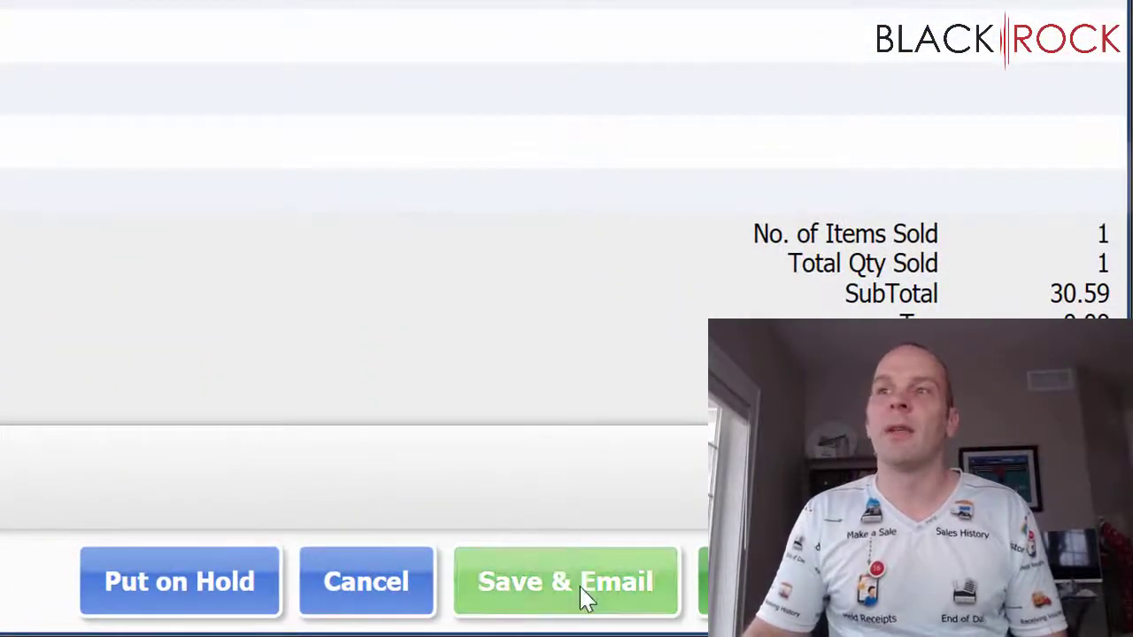
Save the sale with Save & Email so receipt 227 is emailed with the PDF attached
click(584, 599)
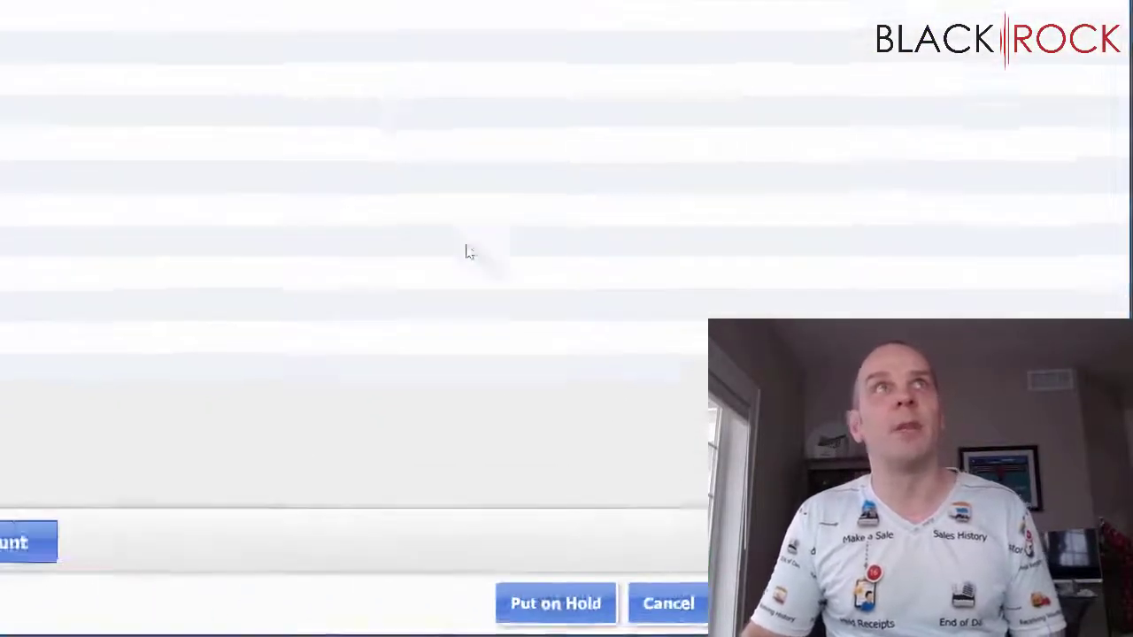